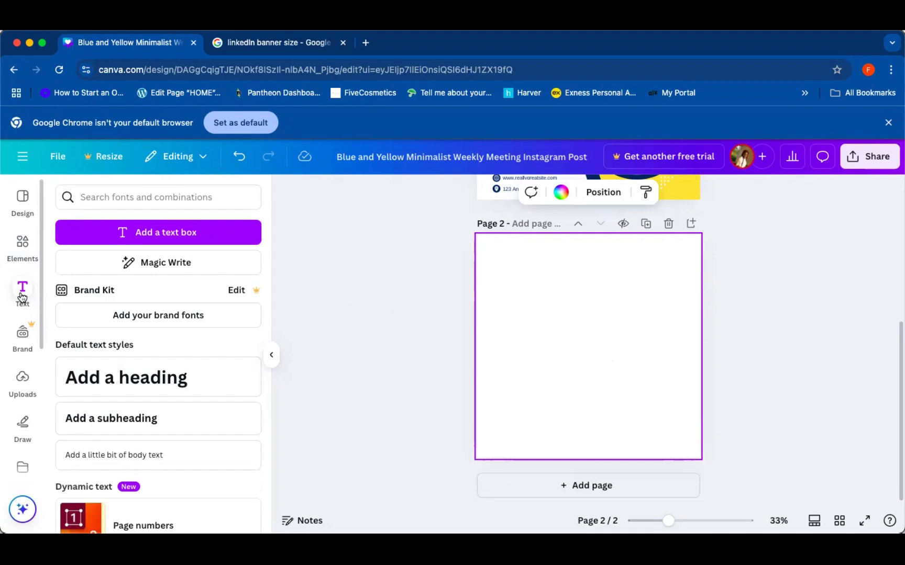
Step: Look through the default text styles, dynamic text and font combinations available for the design
scroll(192, 325, "down", 5)
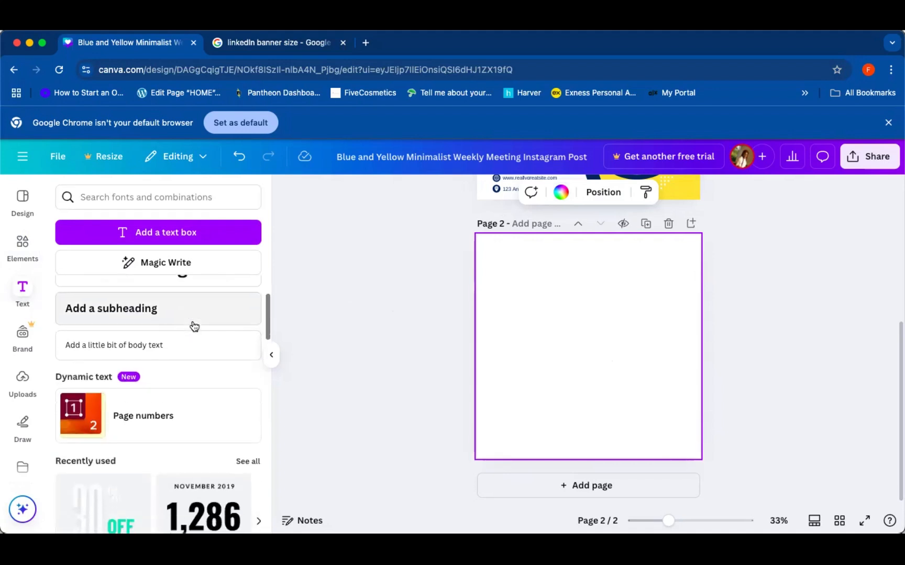
scroll(194, 326, "up", 5)
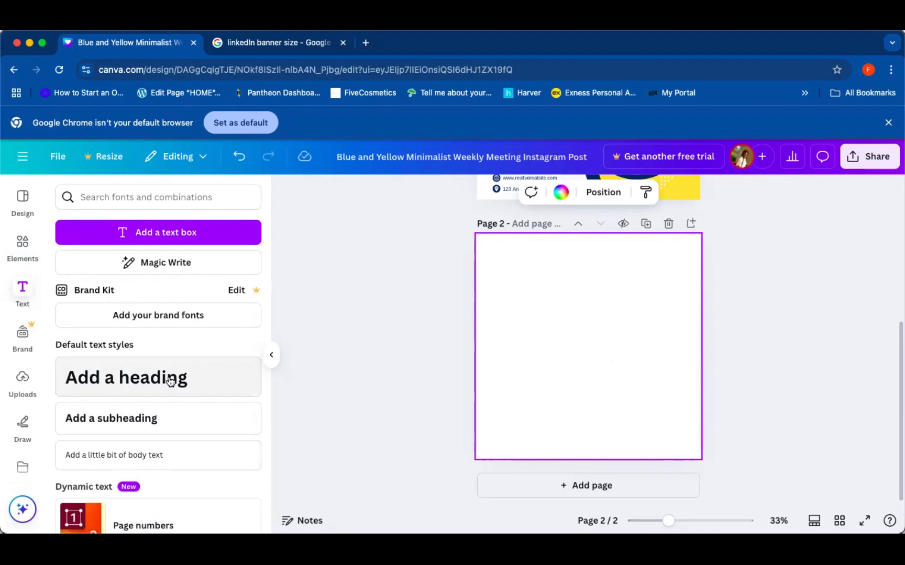
scroll(162, 400, "down", 4)
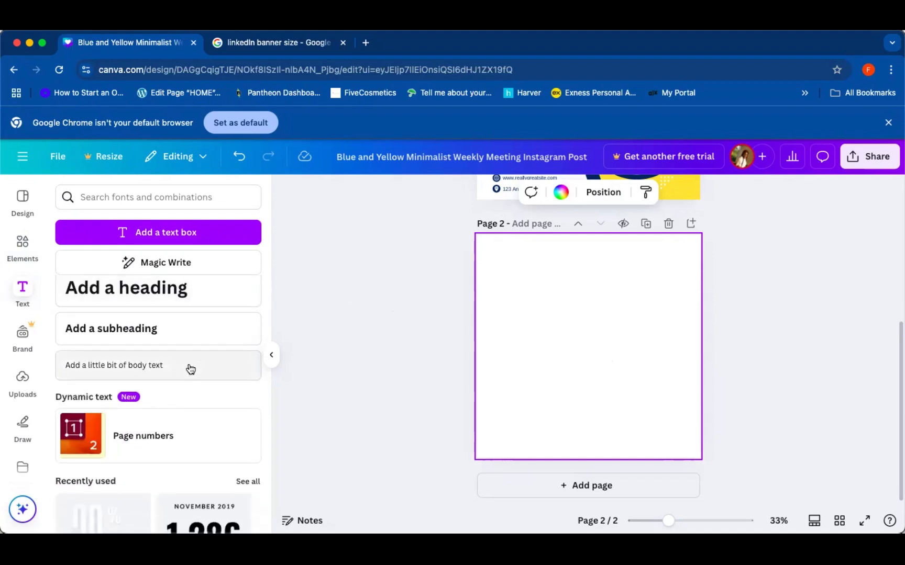
scroll(190, 369, "up", 5)
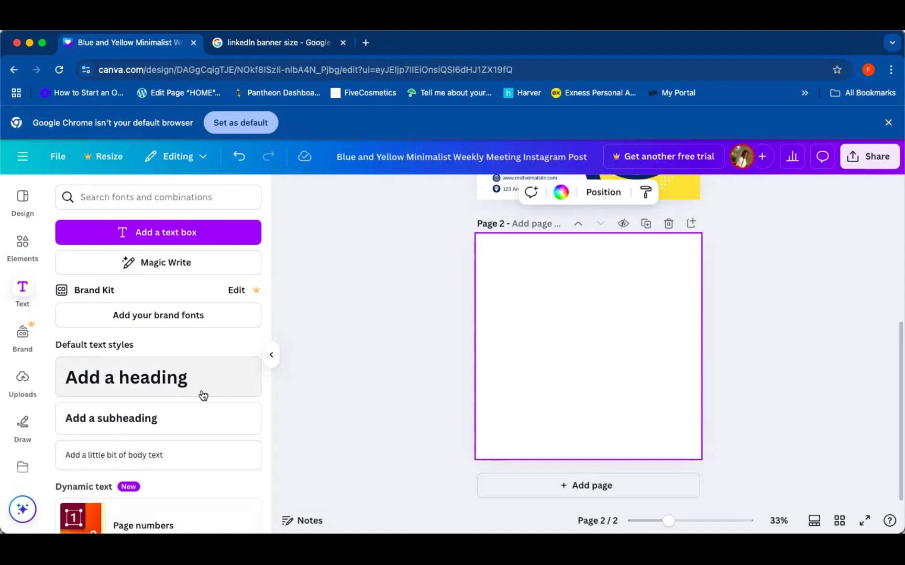
scroll(200, 396, "down", 1)
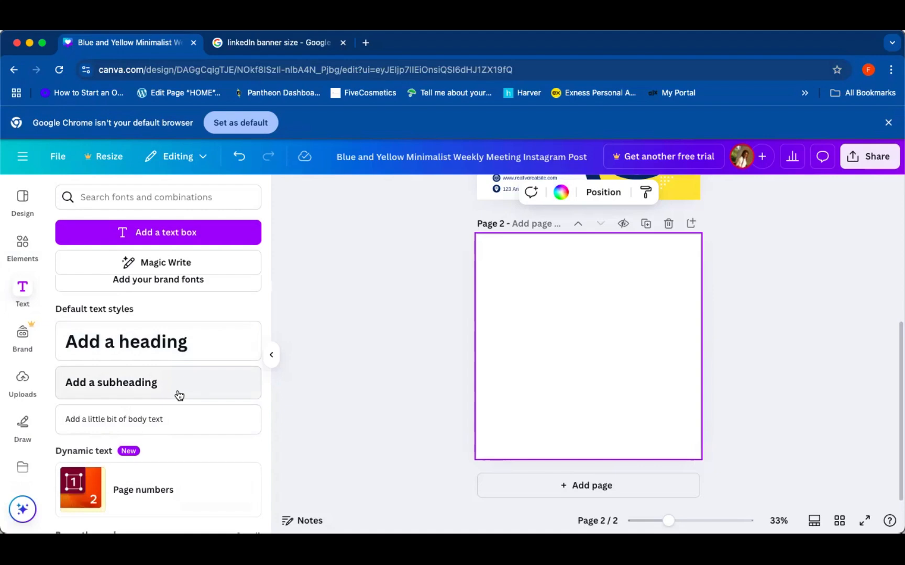
scroll(174, 400, "down", 1)
scroll(174, 401, "up", 2)
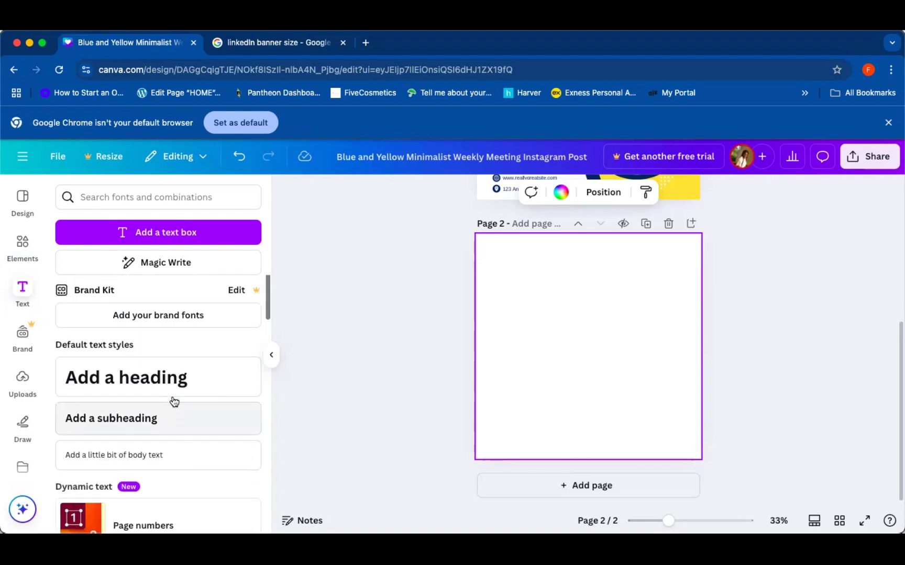
scroll(174, 402, "down", 5)
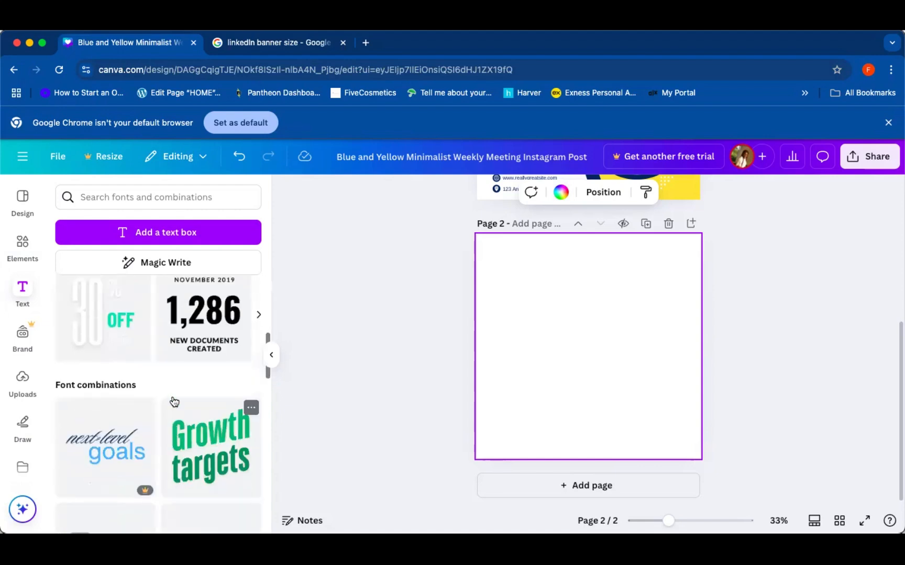
scroll(174, 402, "up", 1)
scroll(174, 401, "down", 3)
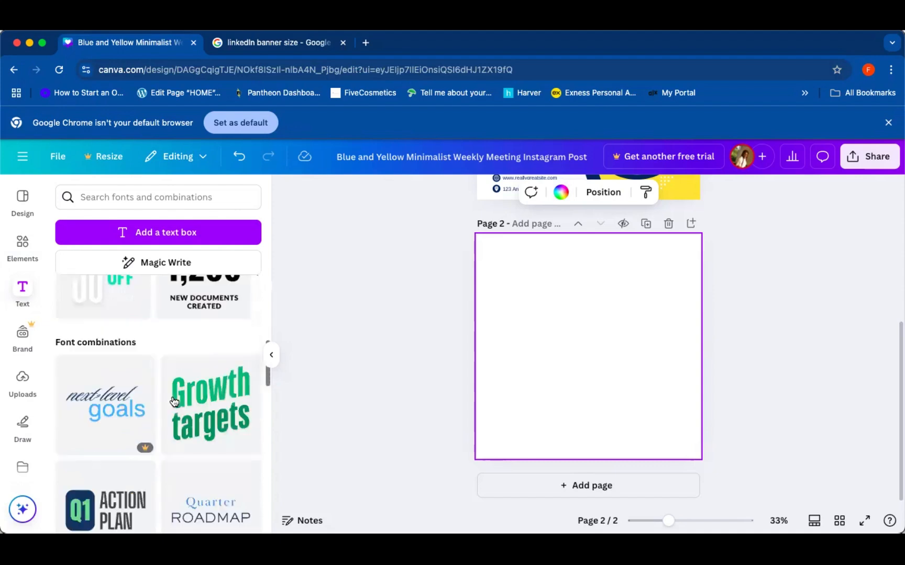
scroll(174, 401, "down", 4)
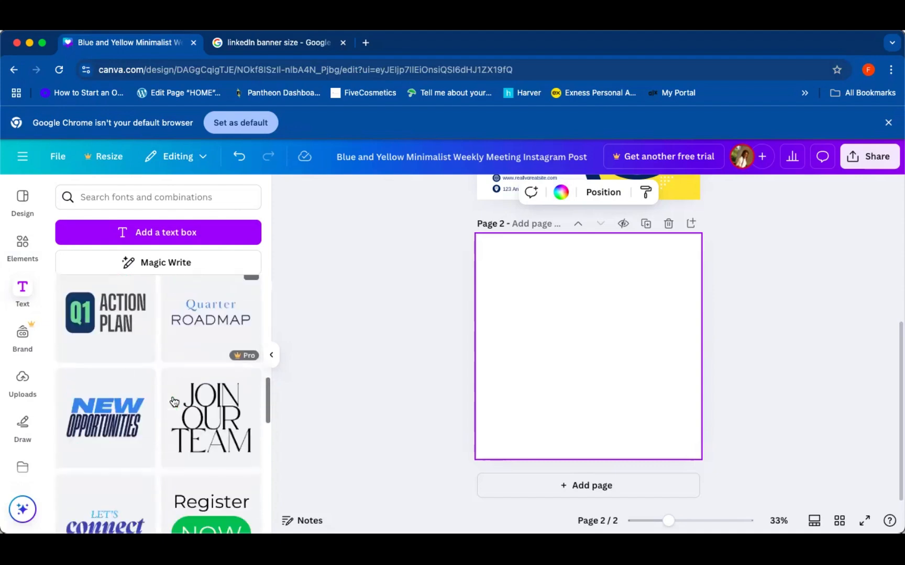
scroll(174, 402, "down", 6)
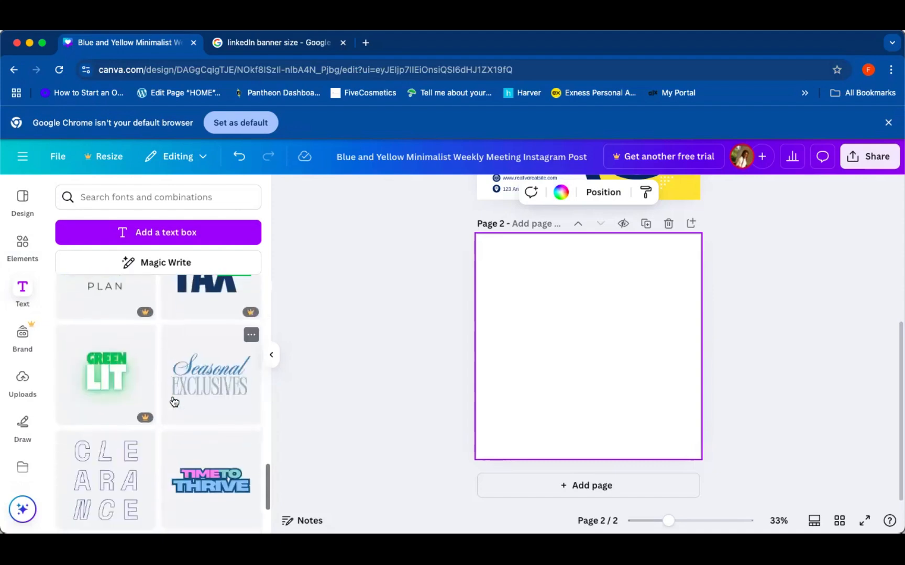
scroll(175, 401, "down", 3)
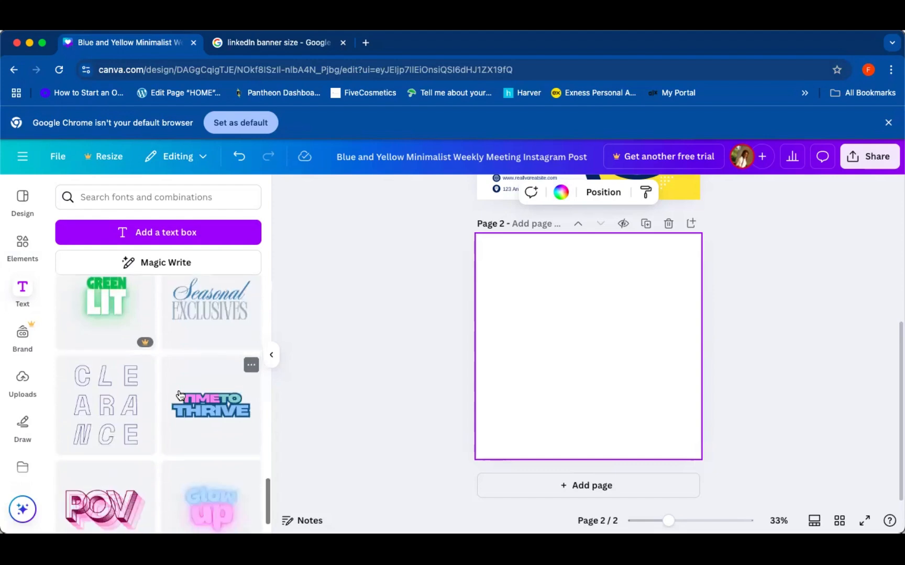
scroll(180, 395, "down", 4)
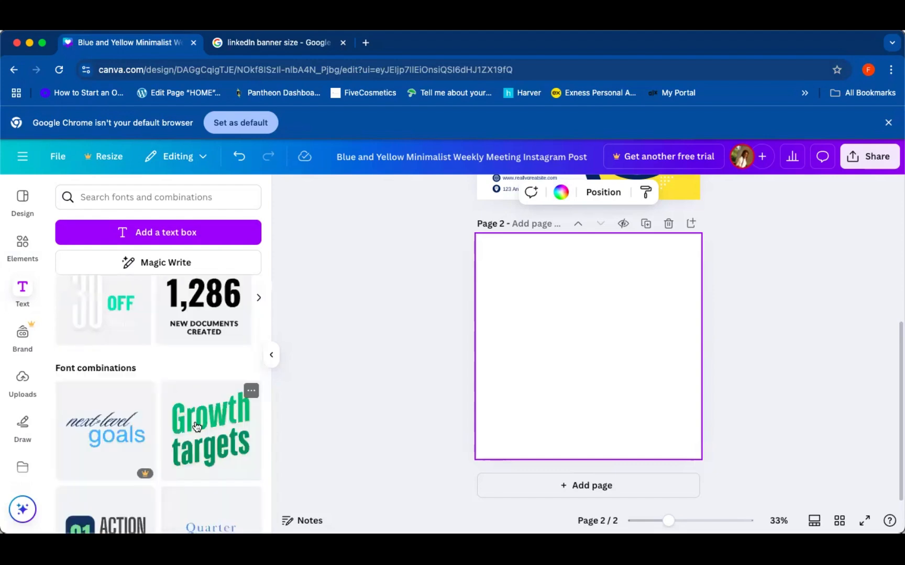
Step: Add the "Growth targets" font combination to the blank page 2
left_click(197, 426)
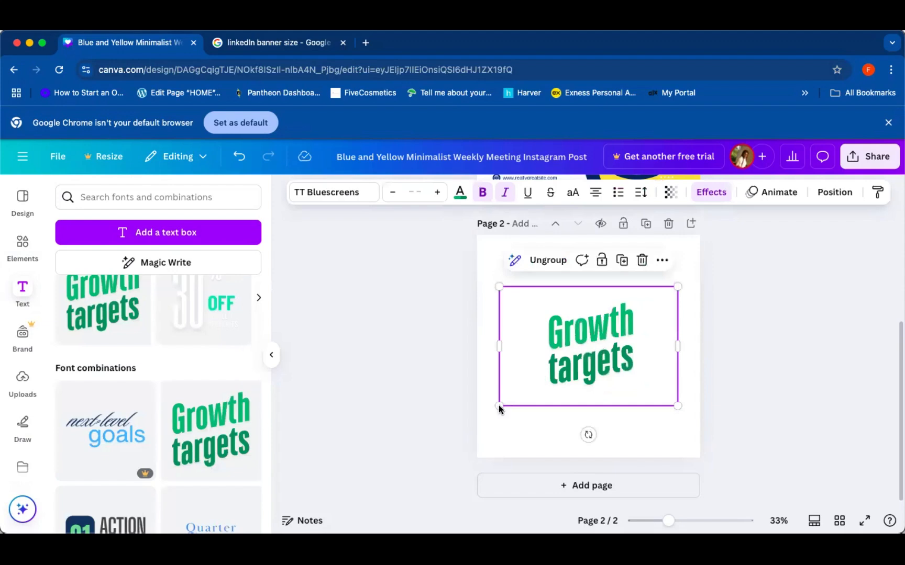
left_click(795, 371)
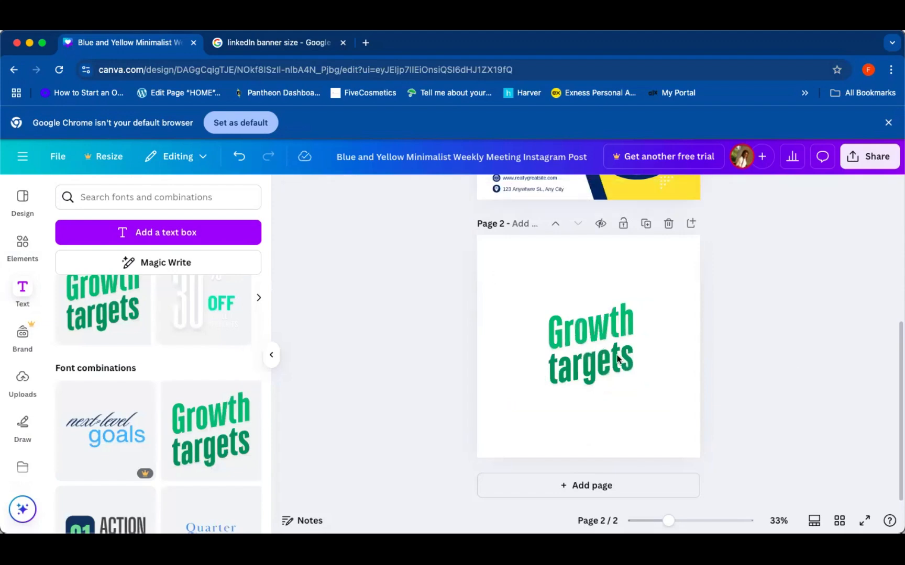
left_click(617, 359)
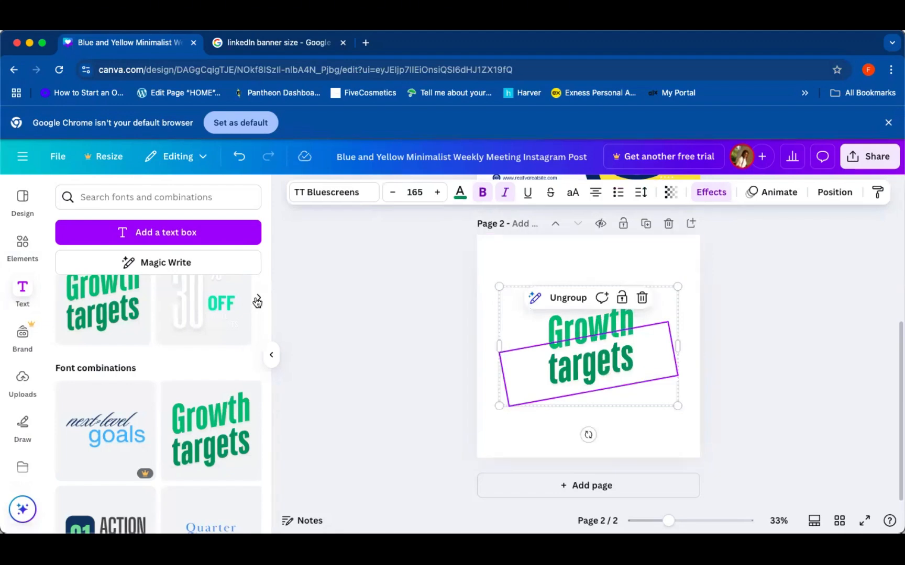
Step: Add a heading to page 2 and replace its placeholder text with "CANVA CLASS"
scroll(257, 302, "up", 5)
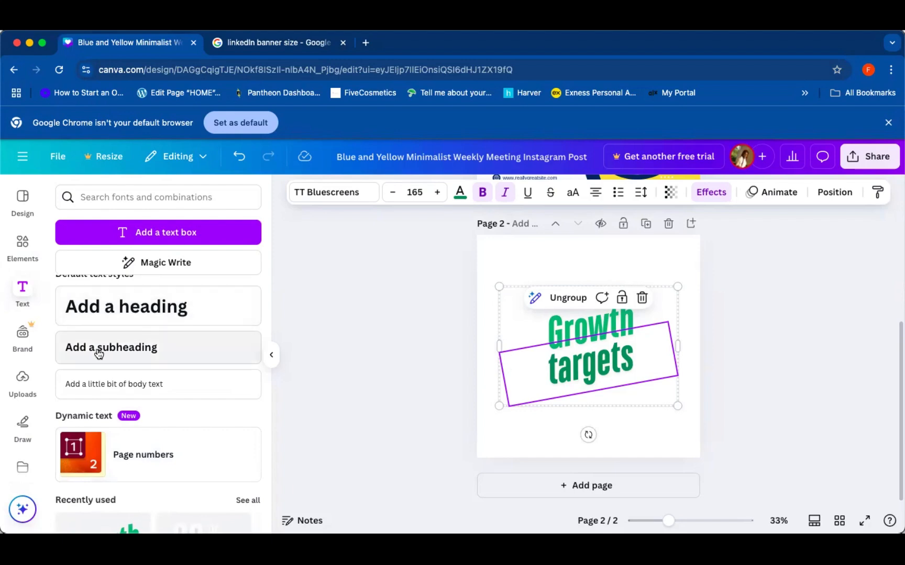
left_click(187, 313)
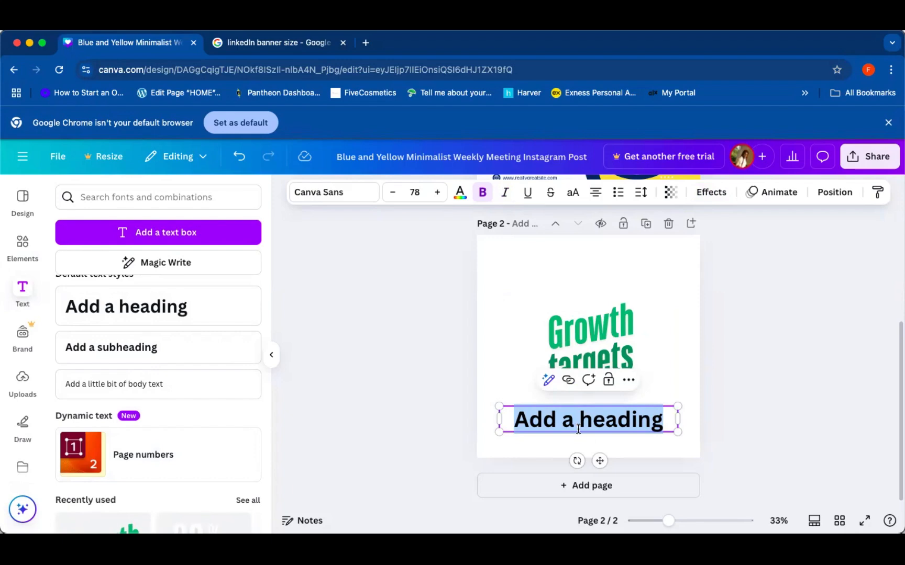
left_click(661, 424)
key("BackSpace")
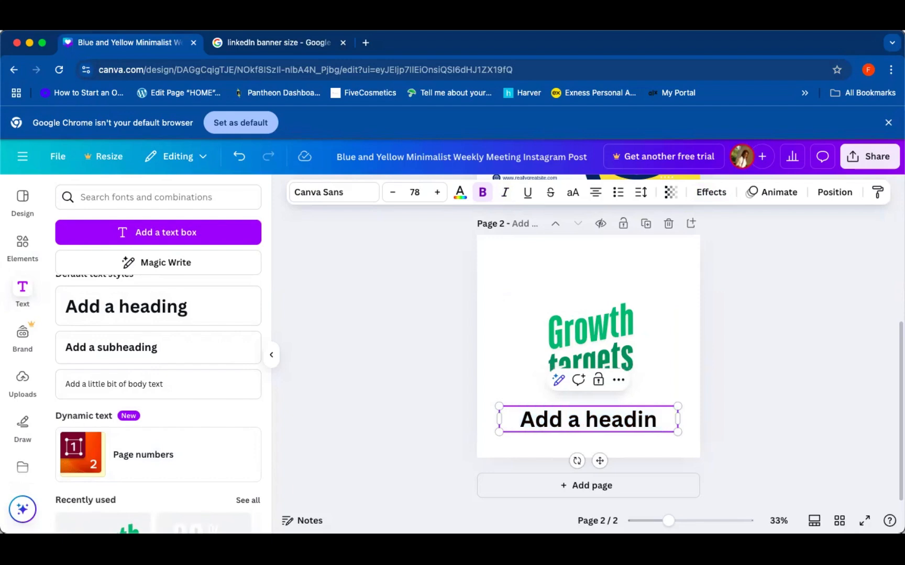
key("BackSpace")
key("BackSpace")
key("BackSpace")
key("BackSpace")
key("BackSpace")
key("BackSpace")
key("BackSpace")
key("BackSpace")
key("BackSpace")
key("BackSpace")
key("BackSpace")
key("BackSpace")
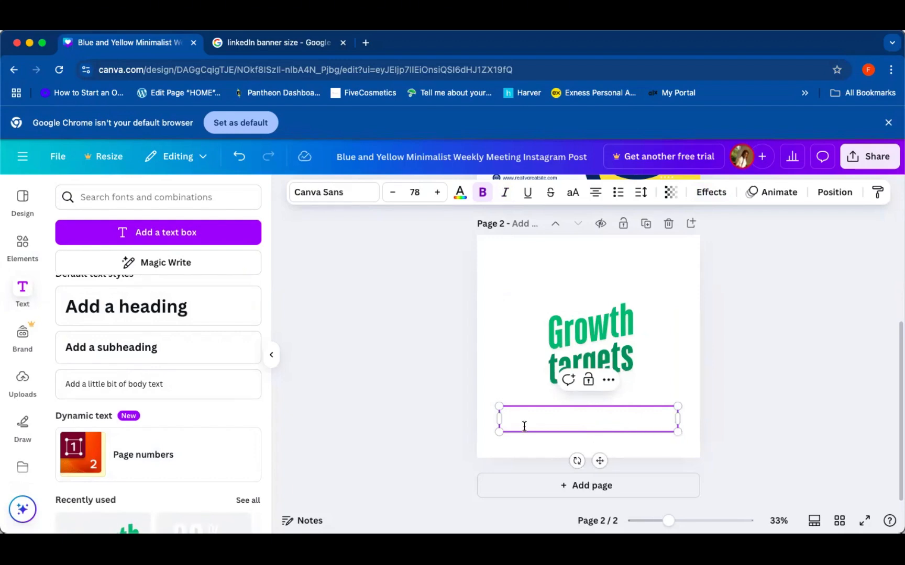
left_click(239, 156)
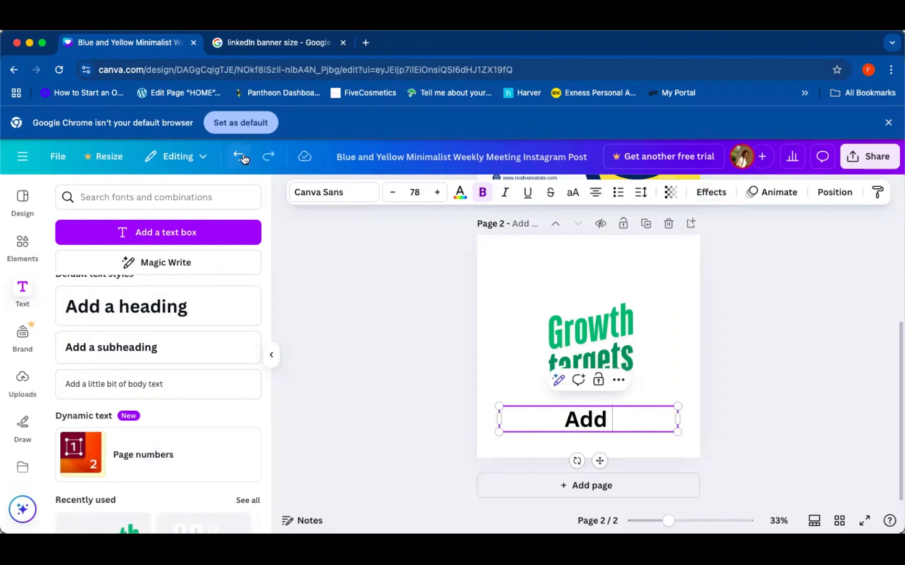
double_click(601, 427)
key("BackSpace")
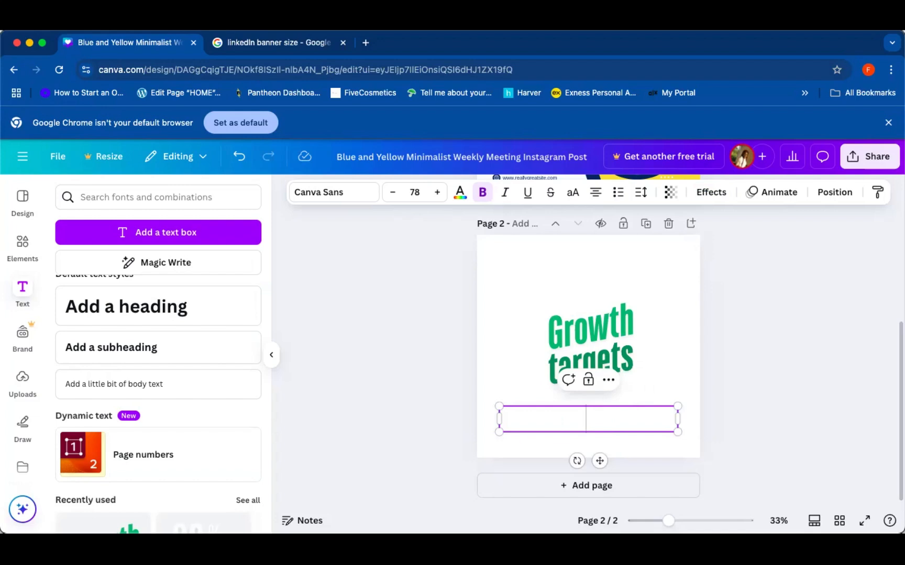
type("CANV")
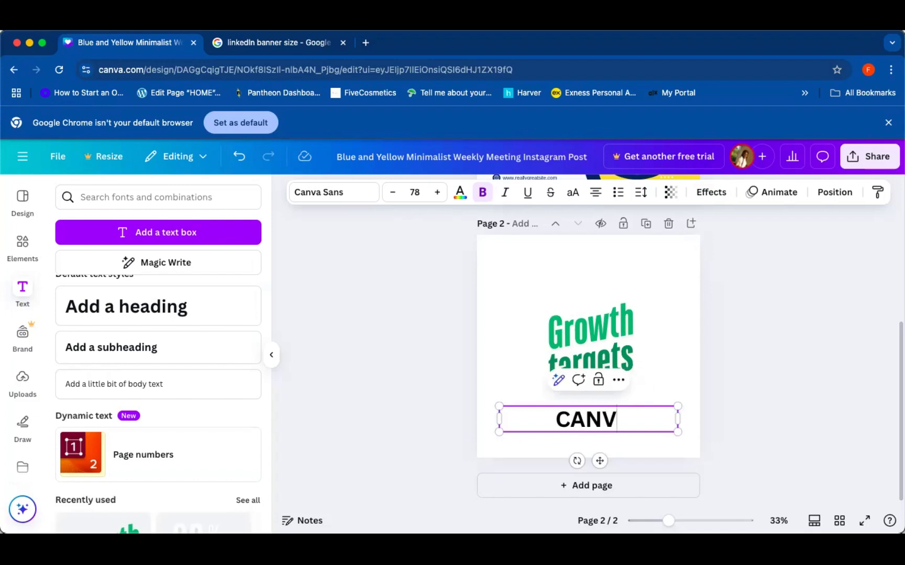
type("A C")
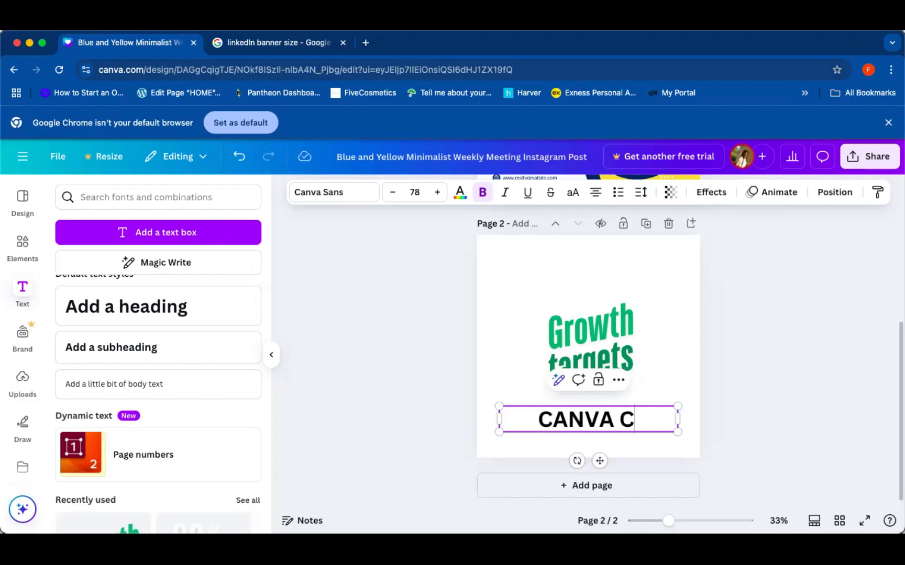
type("LASS")
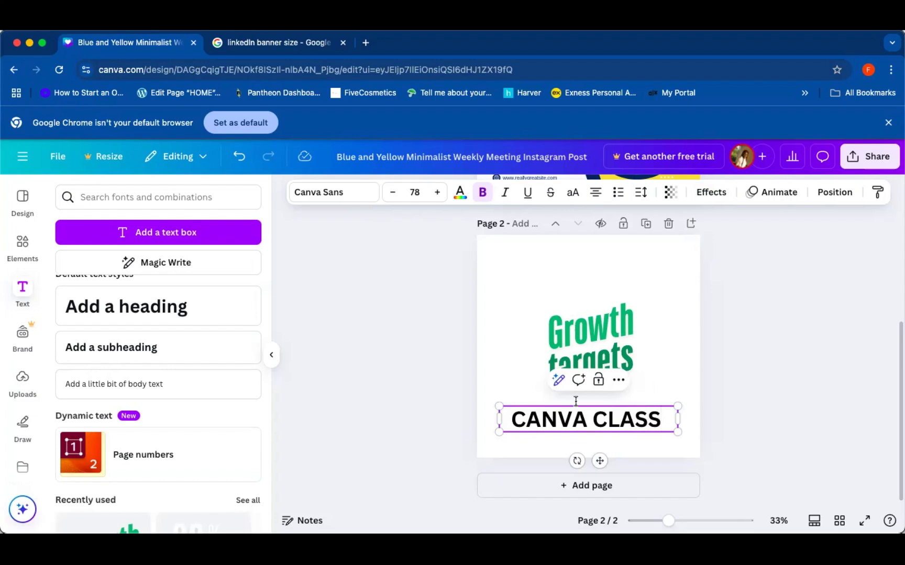
Step: Move the "CANVA CLASS" heading to the top of page 2, above the "Growth targets" text
left_click(827, 367)
left_click(637, 429)
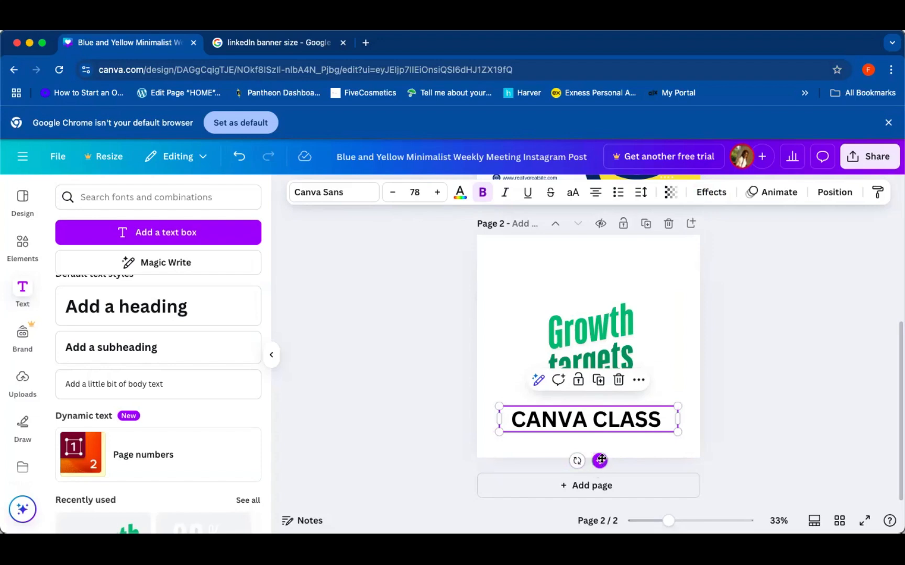
left_click_drag(601, 462, 599, 307)
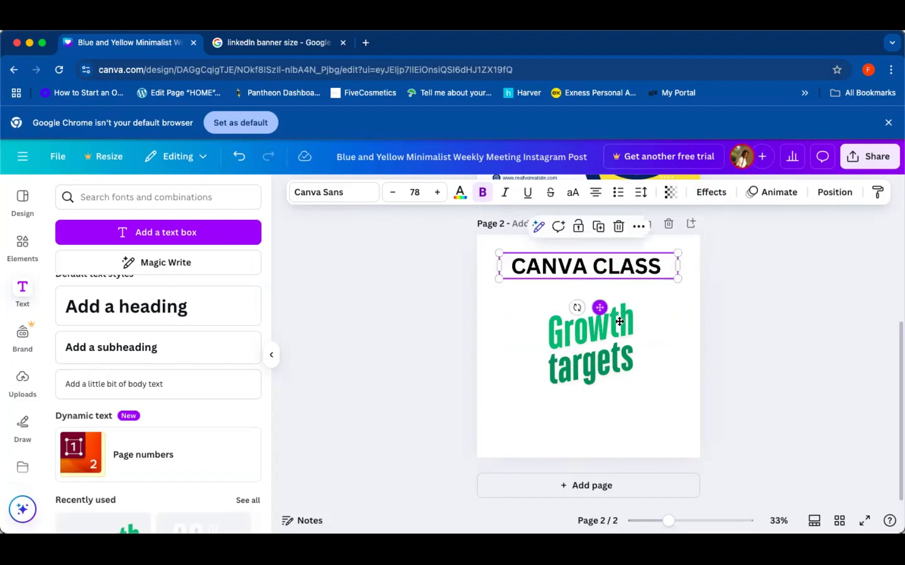
left_click(619, 321)
left_click(444, 306)
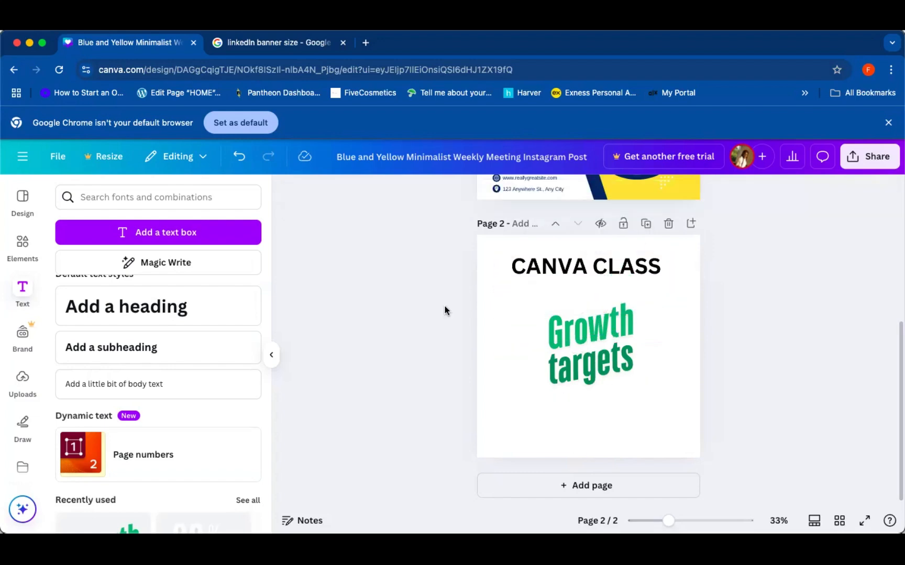
Step: Try rotating the "CANVA CLASS" heading to vertical and turn it back to horizontal
left_click(610, 265)
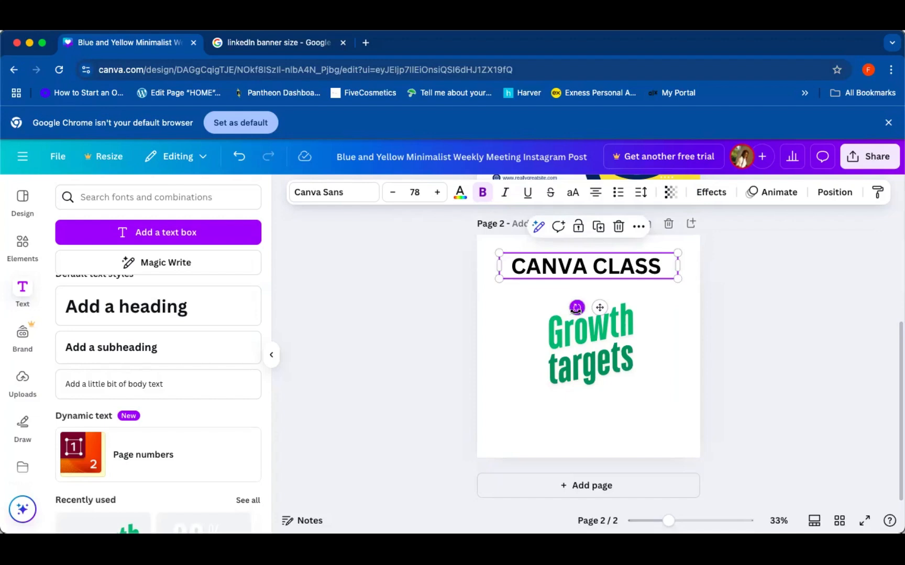
left_click_drag(576, 307, 744, 310)
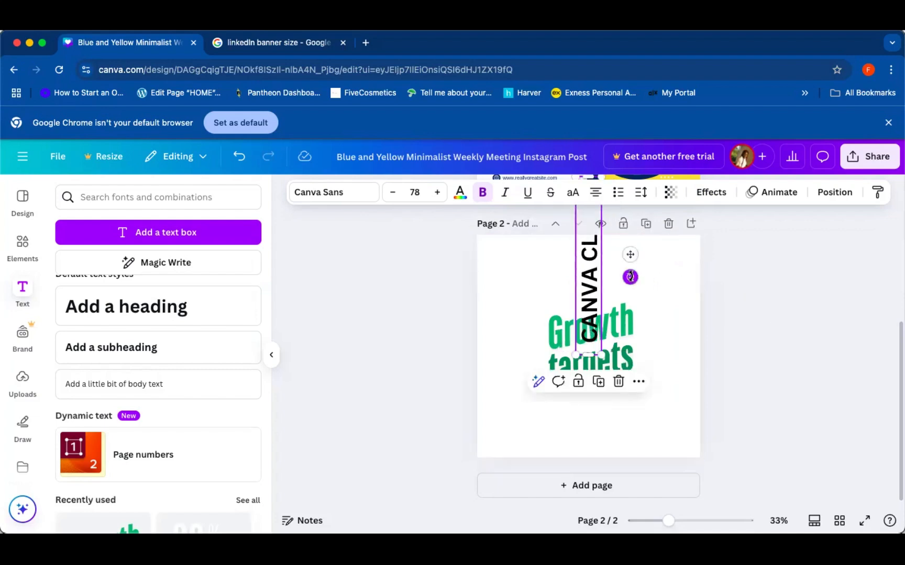
left_click_drag(630, 277, 575, 302)
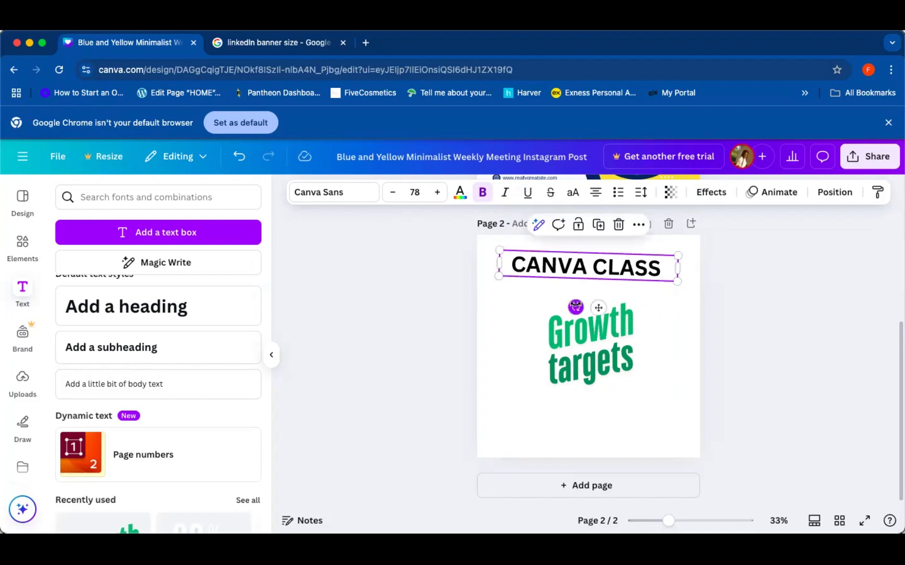
left_click_drag(575, 306, 577, 307)
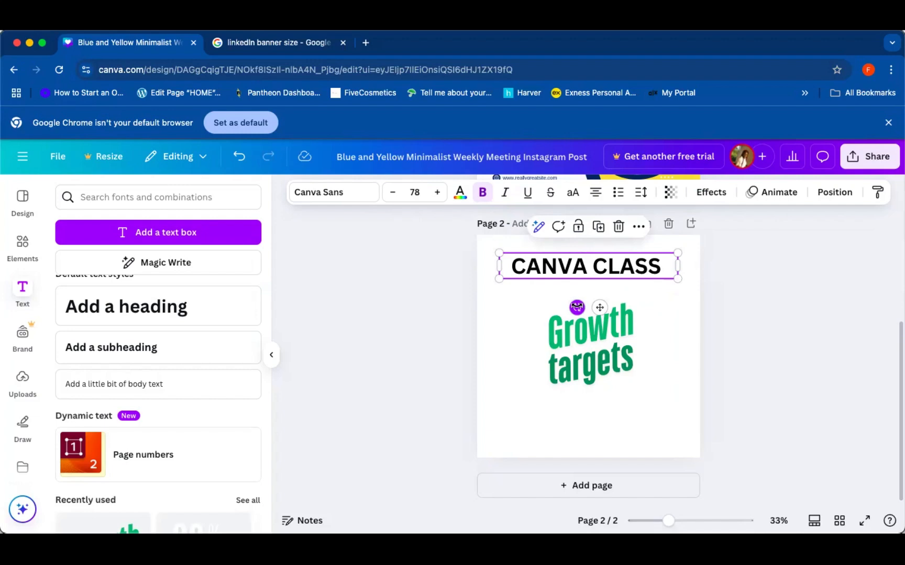
Step: Move the "Growth targets" text group up and slightly left, closer beneath the "CANVA CLASS" heading
left_click(689, 521)
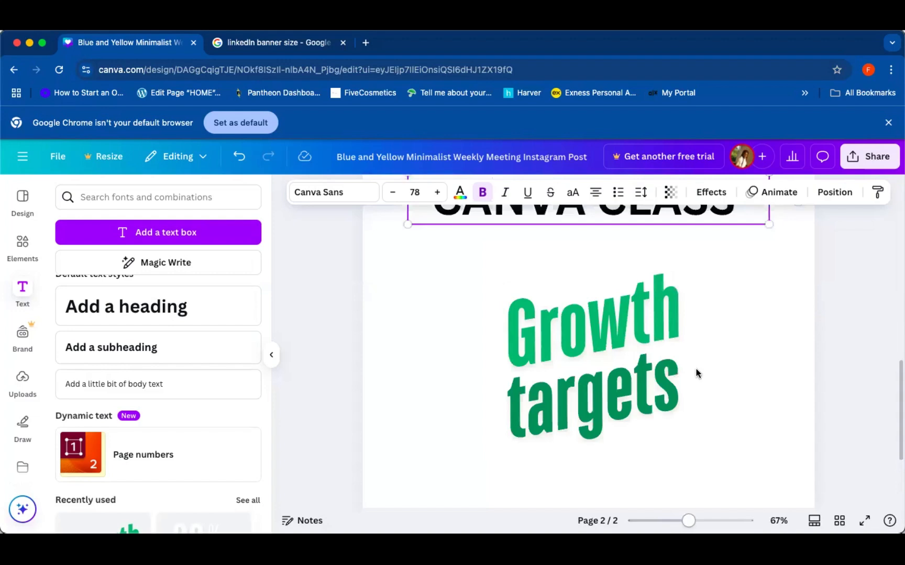
scroll(697, 360, "up", 2)
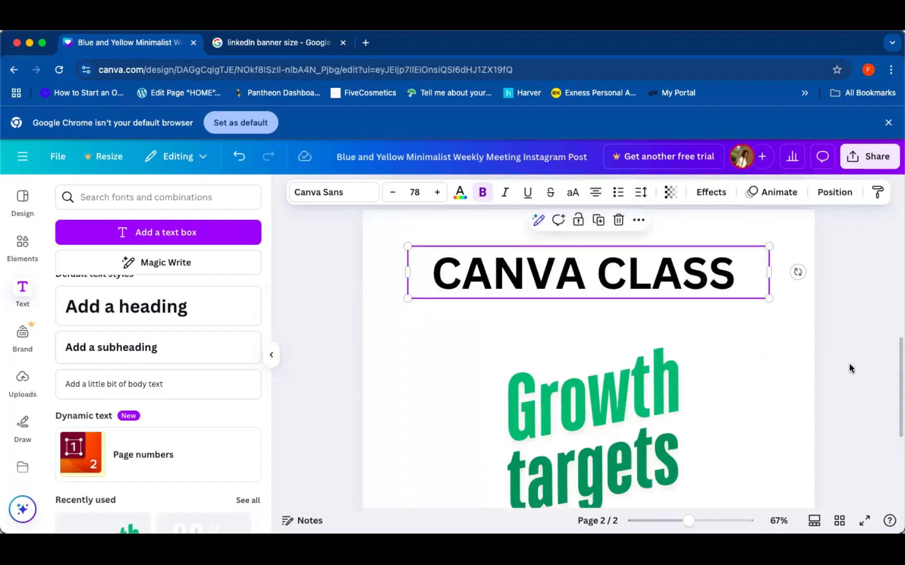
left_click(622, 396)
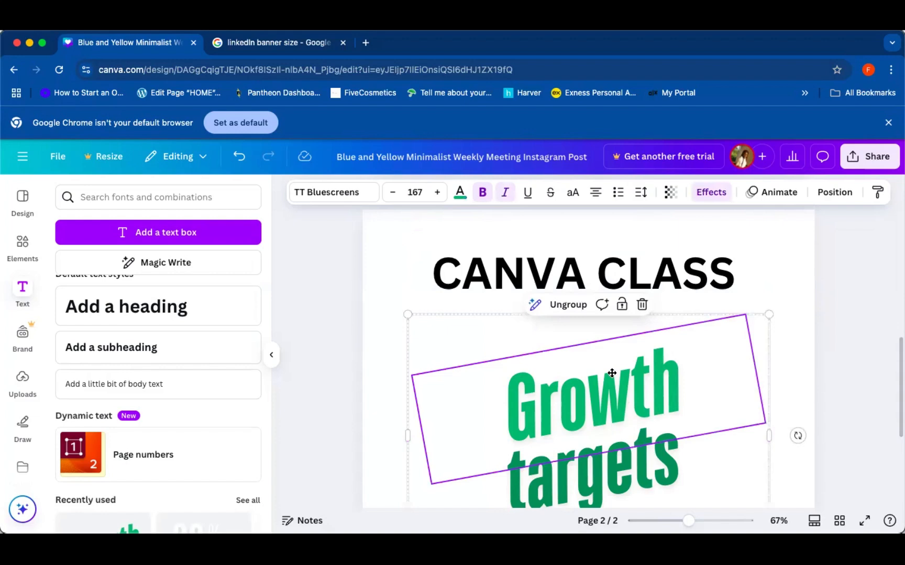
left_click_drag(621, 396, 606, 362)
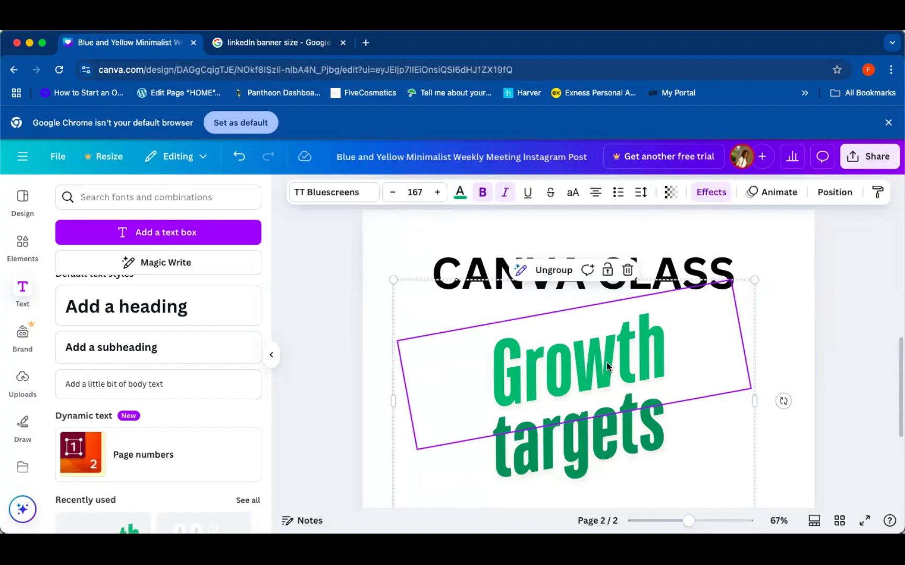
left_click(417, 222)
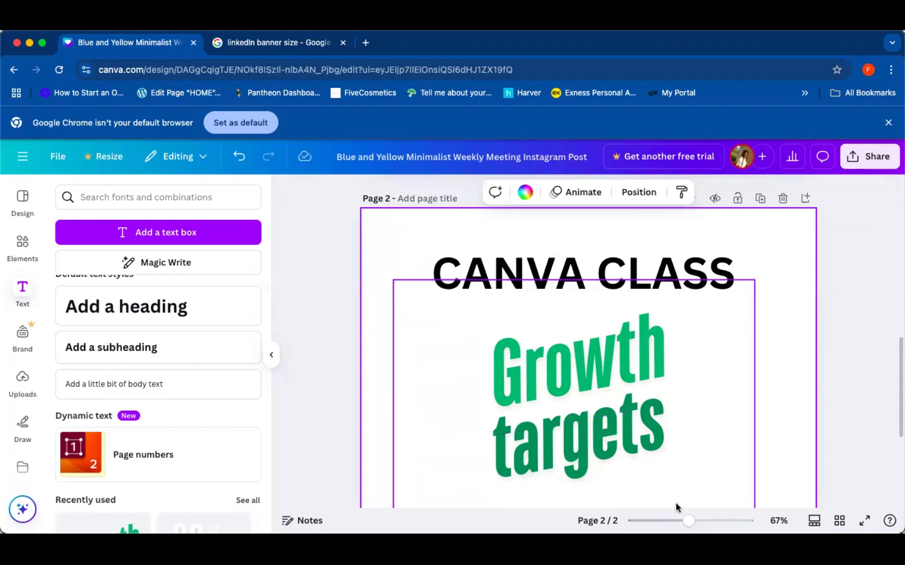
left_click(677, 521)
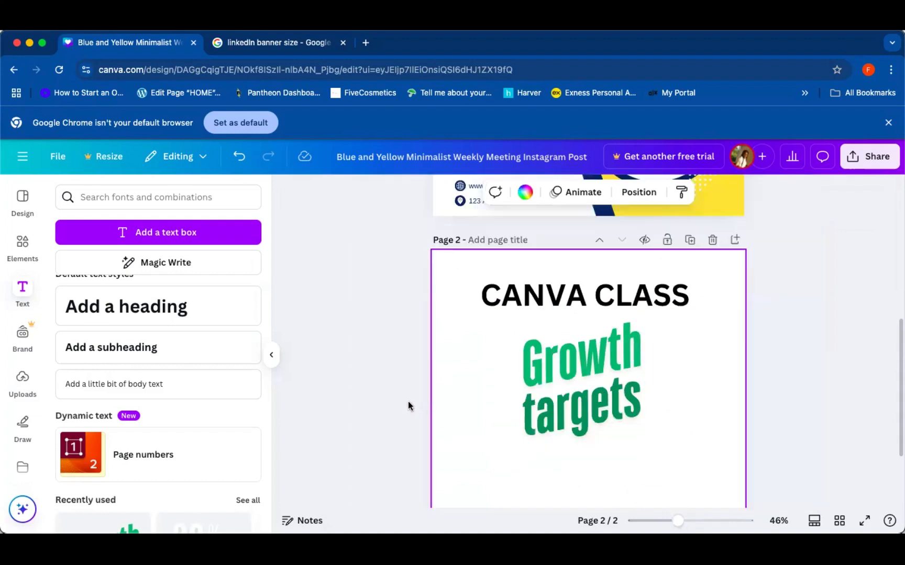
left_click(390, 387)
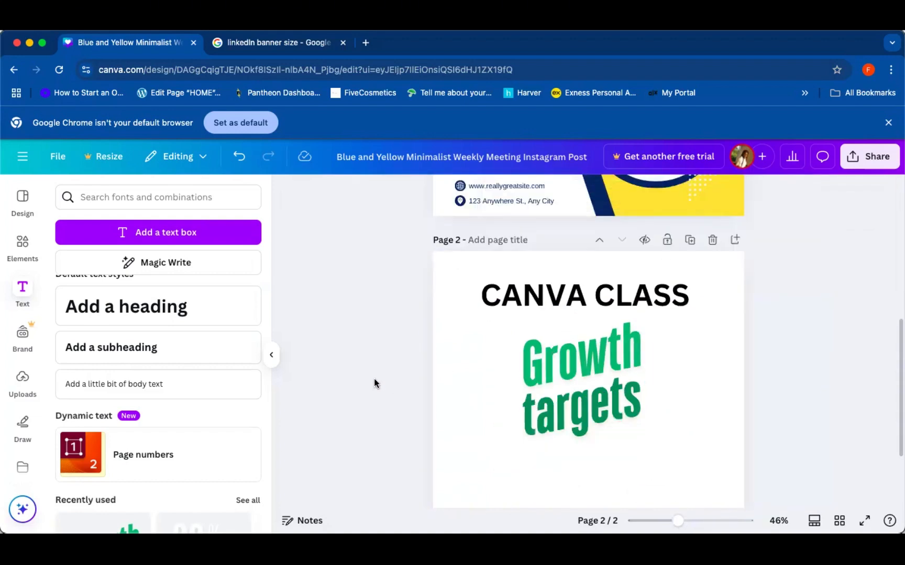
Step: Open the brand tools and look through the Brand Kit options for logos, colors, fonts, voice, photos and graphics
left_click(19, 347)
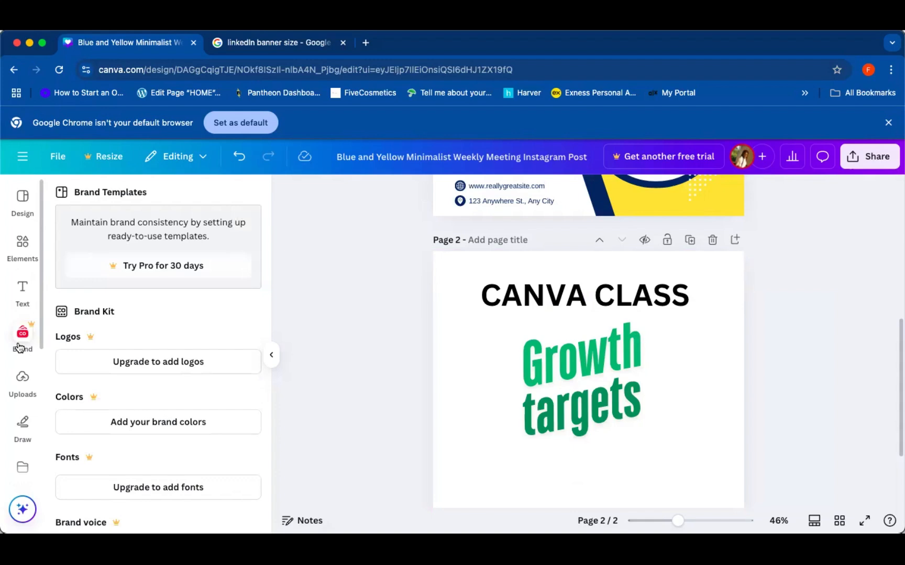
scroll(134, 377, "down", 5)
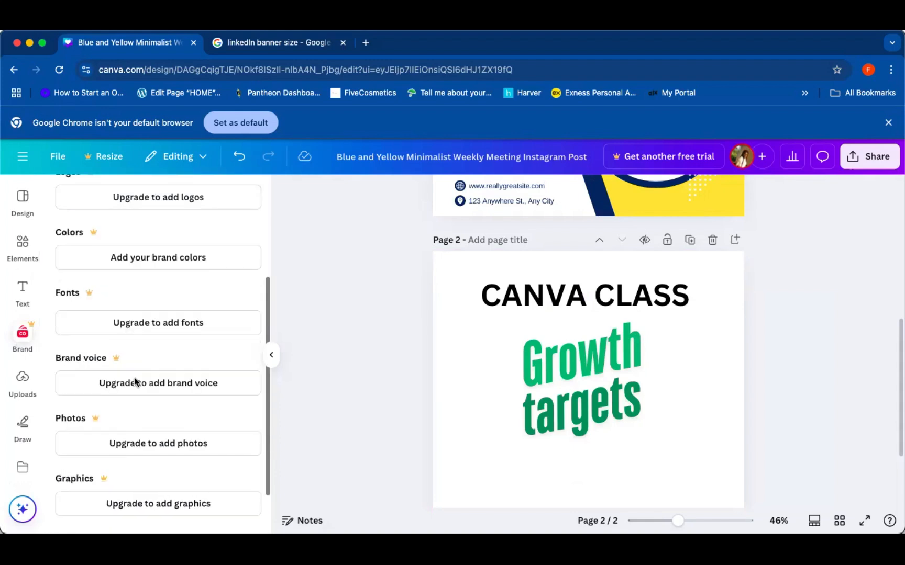